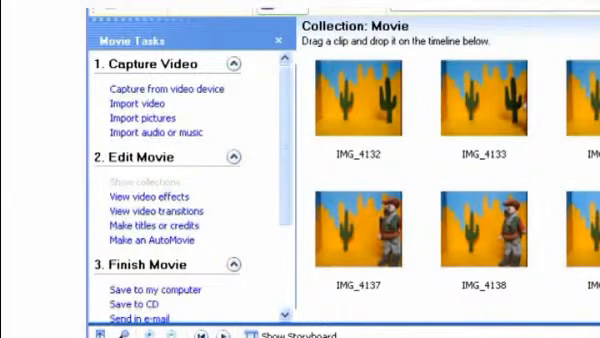
Import the Cowboy_Song music file from the Audio folder.
{"action": "left_click", "coordinate": [156, 133]}
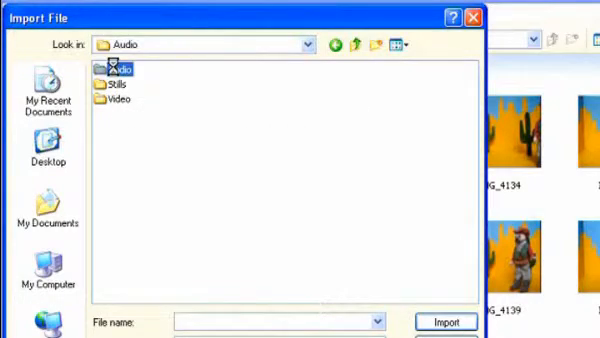
{"action": "double_click", "coordinate": [115, 68]}
{"action": "left_click", "coordinate": [122, 69]}
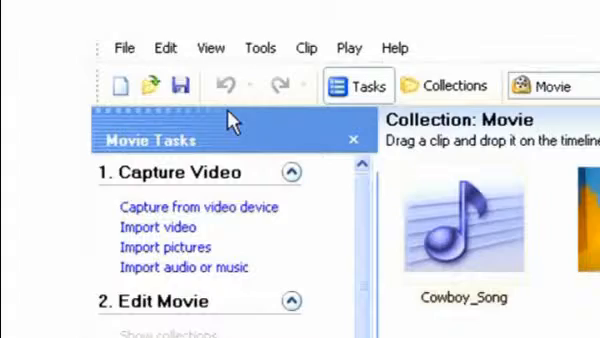
Start a new project and import the Cowboy_Time_With_Music movie from the Desktop.
{"action": "left_click", "coordinate": [125, 47]}
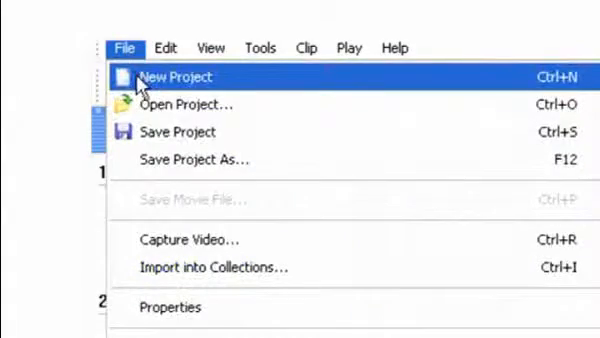
{"action": "left_click", "coordinate": [140, 78]}
{"action": "left_click", "coordinate": [163, 230]}
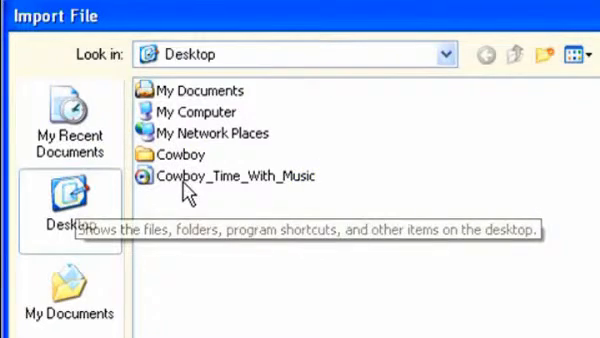
{"action": "left_click", "coordinate": [236, 176]}
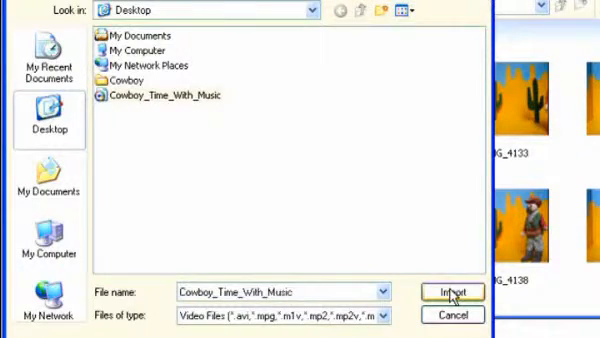
{"action": "left_click", "coordinate": [455, 293]}
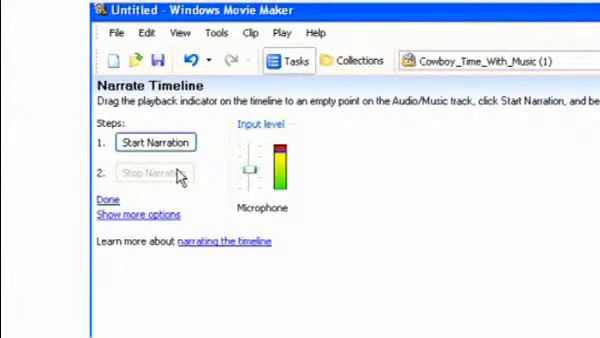
Record a spoken narration over the movie using Narrate Timeline.
{"action": "left_click", "coordinate": [157, 144]}
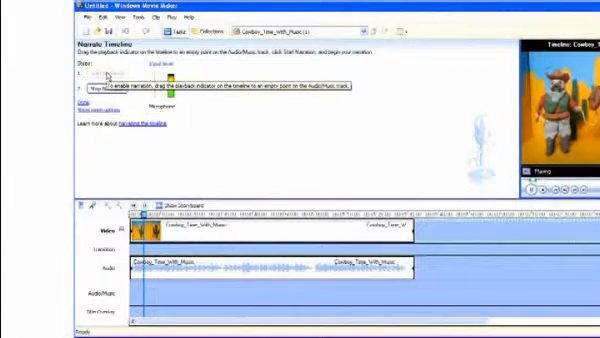
{"action": "left_click", "coordinate": [107, 78]}
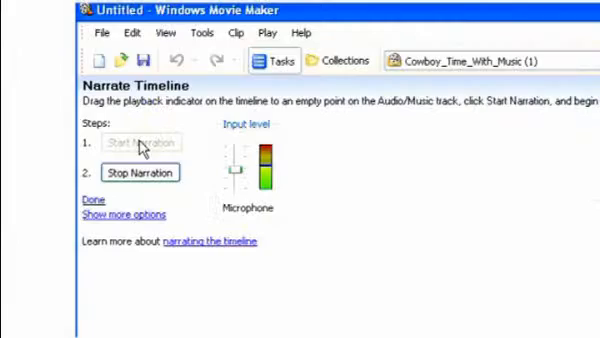
{"action": "left_click", "coordinate": [145, 175]}
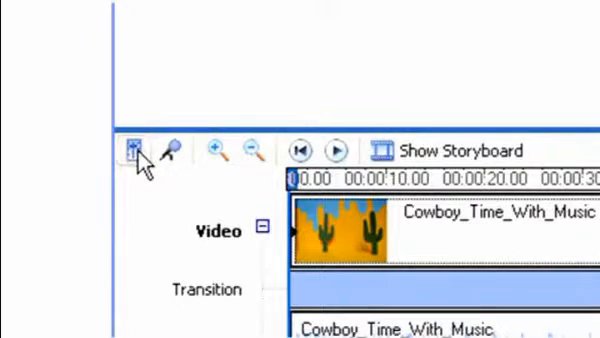
Shift the Audio Levels balance slightly toward the Audio/Music track.
{"action": "left_click", "coordinate": [134, 151]}
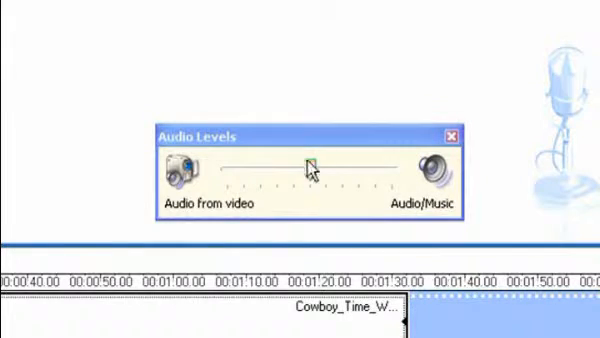
{"action": "left_click_drag", "start_coordinate": [313, 167], "coordinate": [318, 168]}
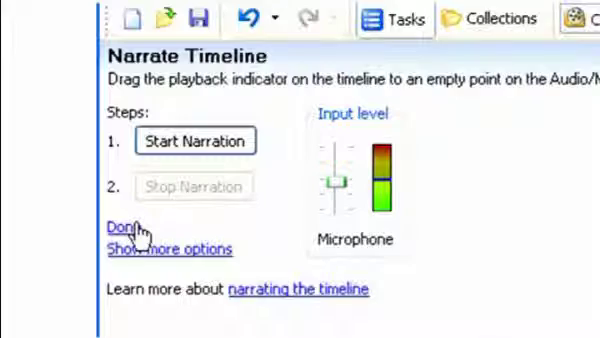
Close the narration panel and start saving the movie as Cowboy_Time_Finished_Movie.
{"action": "left_click", "coordinate": [125, 228]}
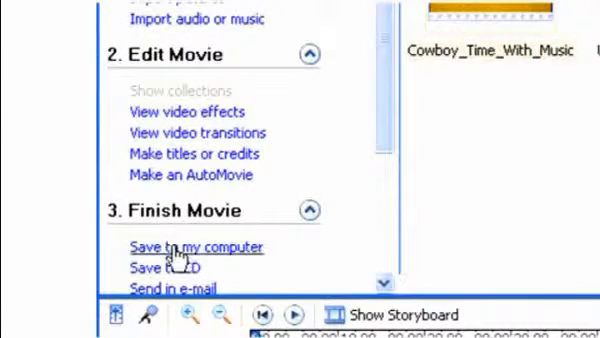
{"action": "left_click", "coordinate": [176, 248]}
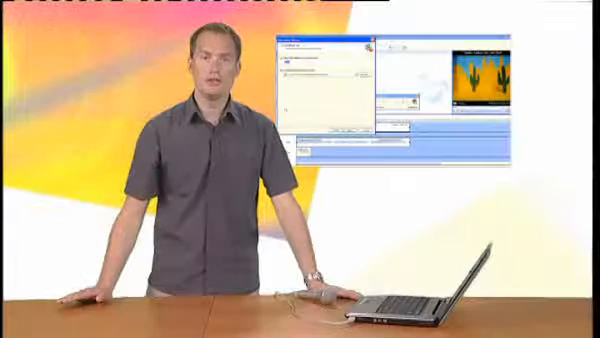